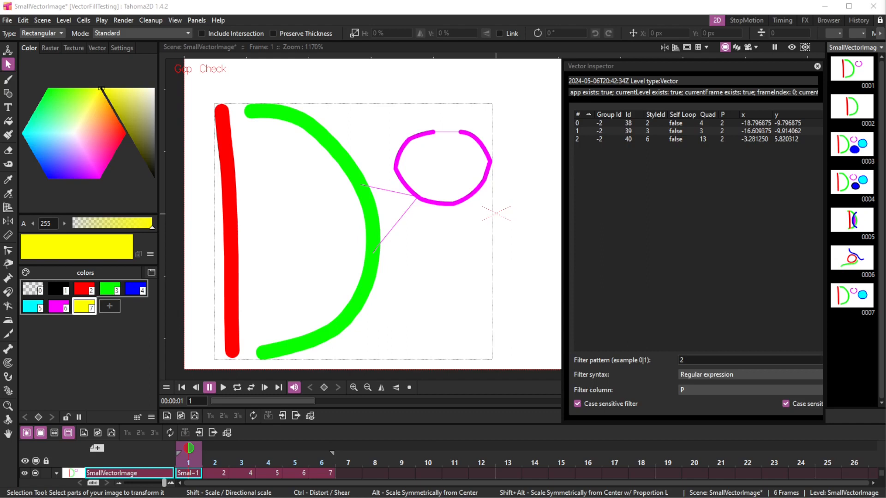
# Open another Vector Inspector panel and close it again
pyautogui.click(175, 20)
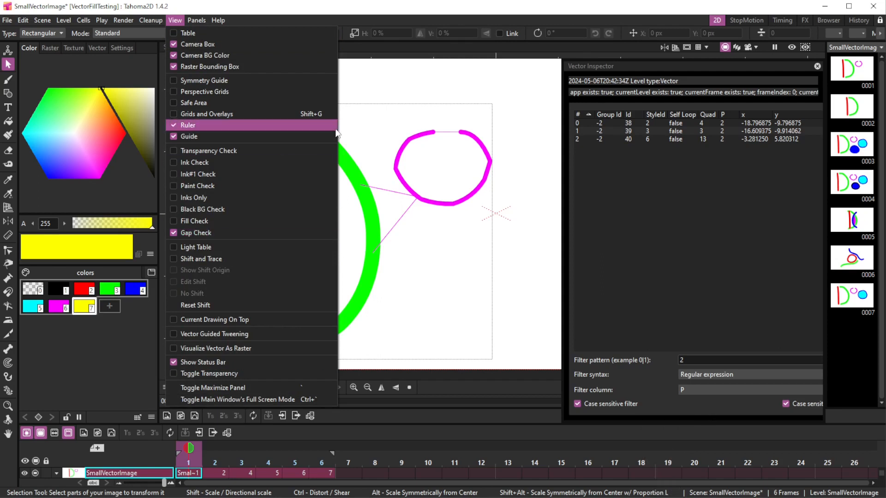
pyautogui.moveTo(196, 21)
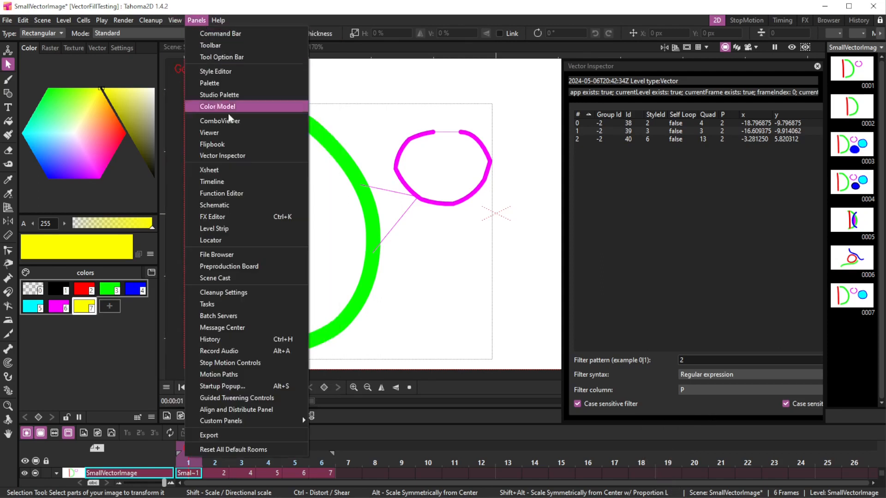
pyautogui.click(220, 157)
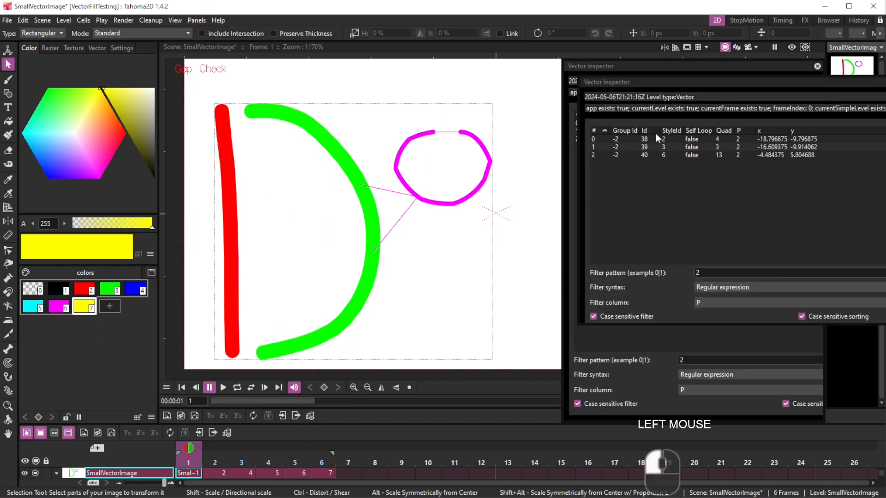
pyautogui.click(879, 81)
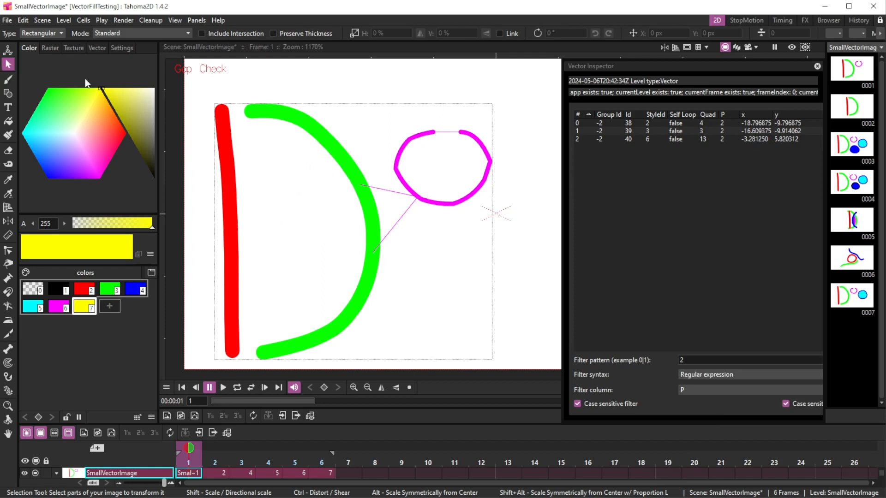
# Select the red, green and magenta strokes in turn to examine their matching rows in the Vector Inspector
pyautogui.click(9, 122)
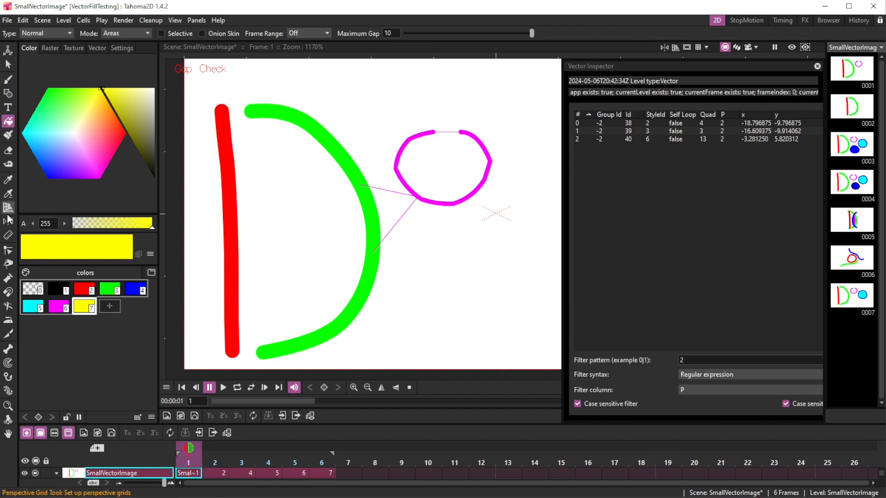
pyautogui.click(8, 254)
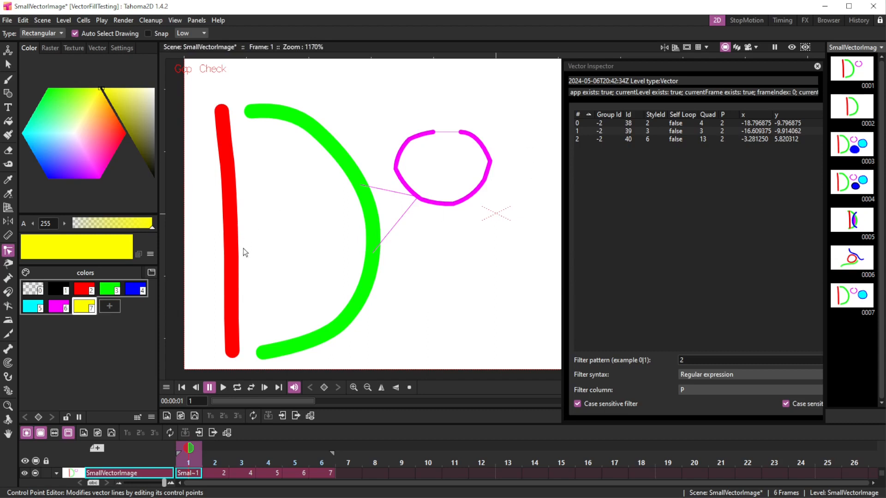
pyautogui.click(228, 238)
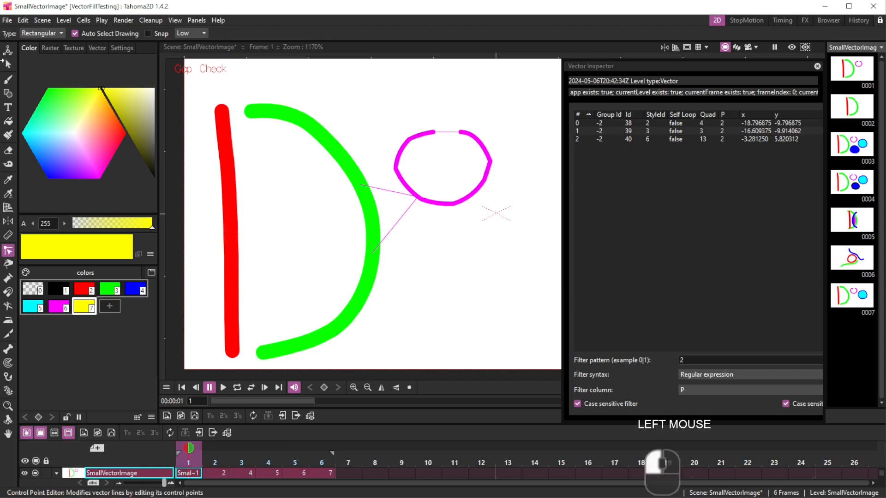
pyautogui.click(10, 66)
pyautogui.click(228, 243)
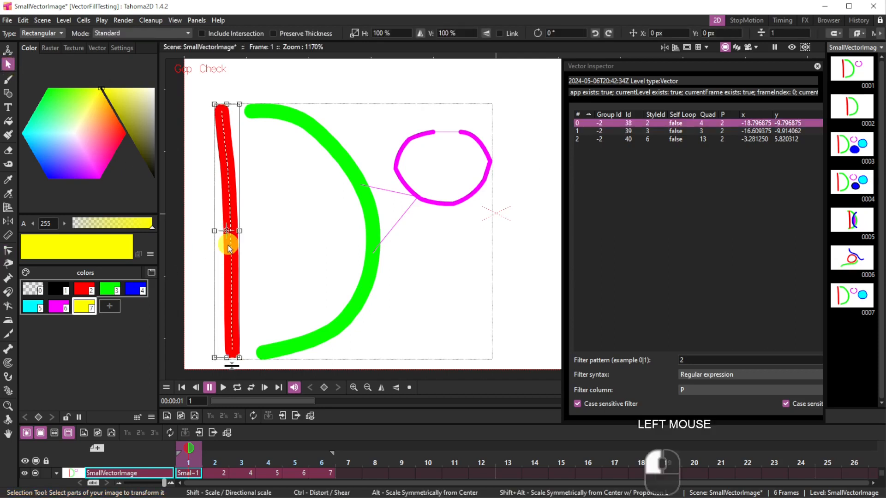
pyautogui.click(371, 286)
pyautogui.click(429, 201)
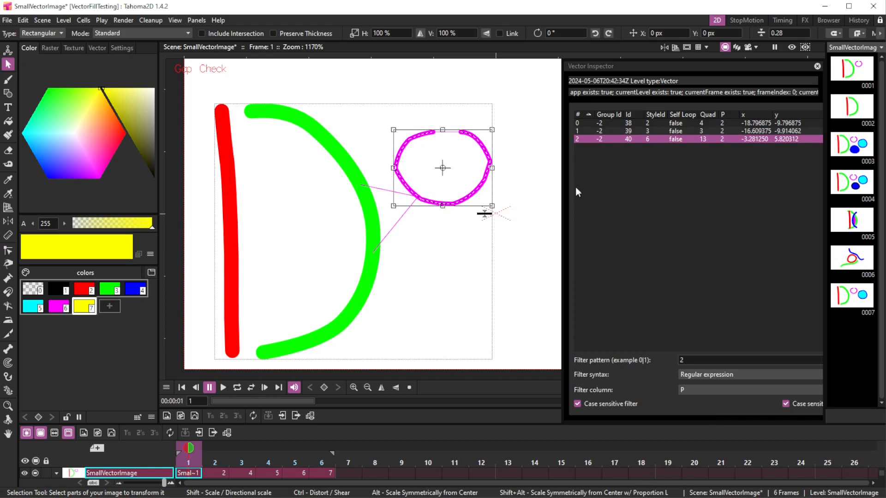
pyautogui.click(227, 220)
pyautogui.click(376, 215)
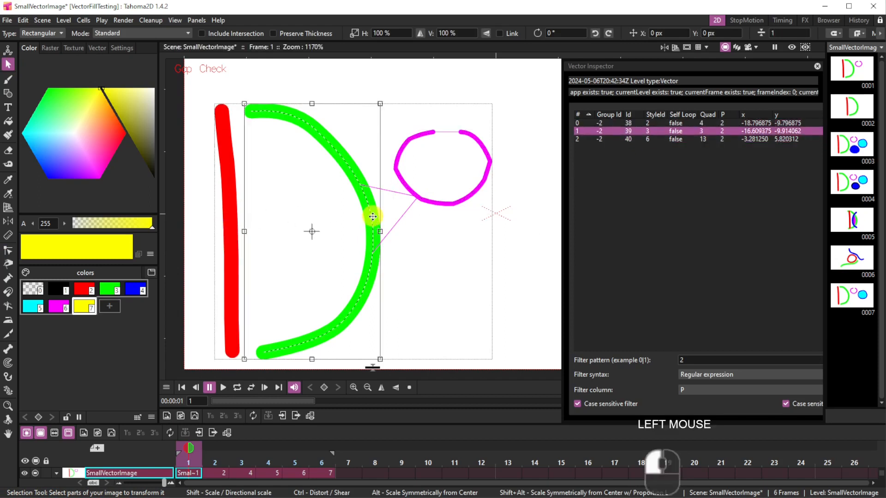
pyautogui.click(420, 201)
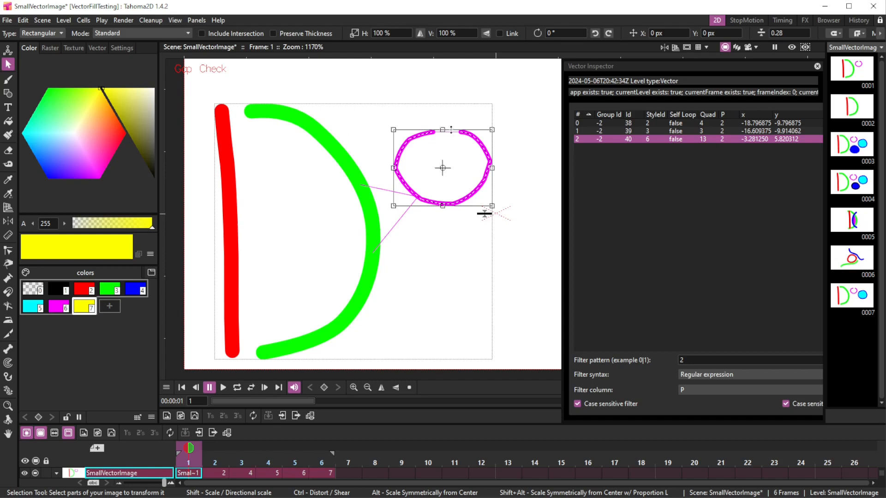
pyautogui.click(541, 221)
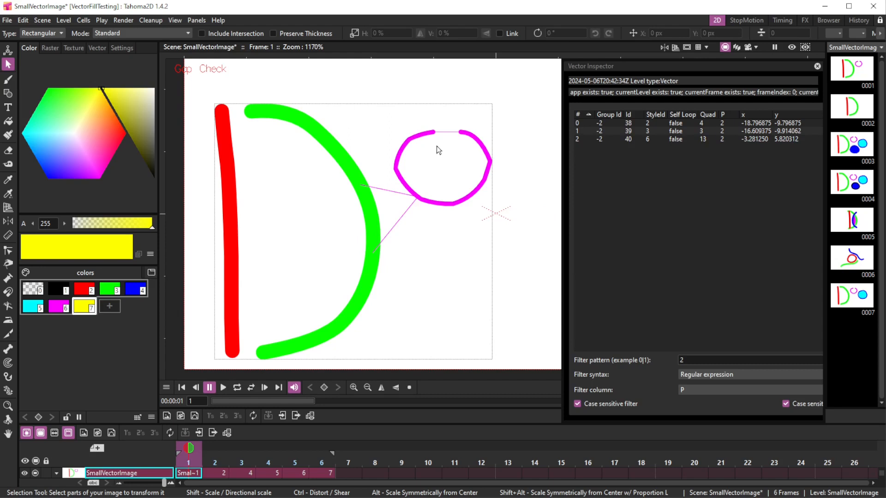
# With the Control Point Editor, move the magenta loop's open left end point closer to its other end to narrow the gap
pyautogui.click(9, 252)
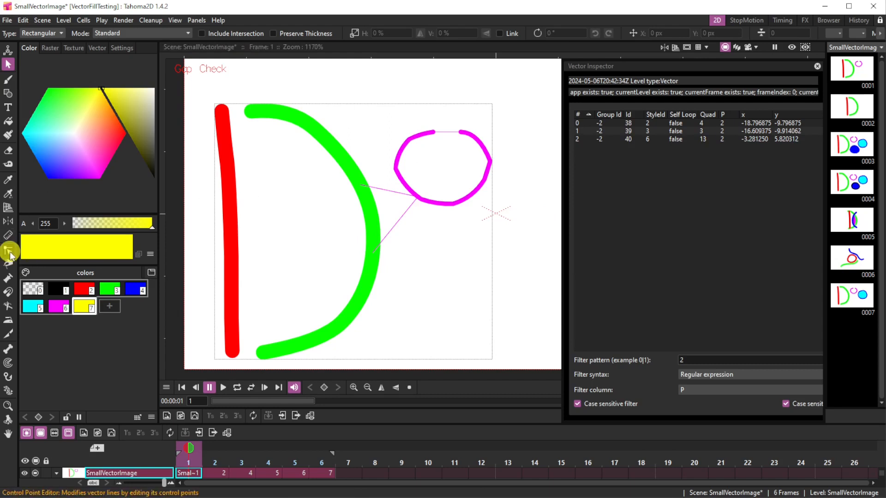
pyautogui.click(433, 133)
pyautogui.click(433, 133)
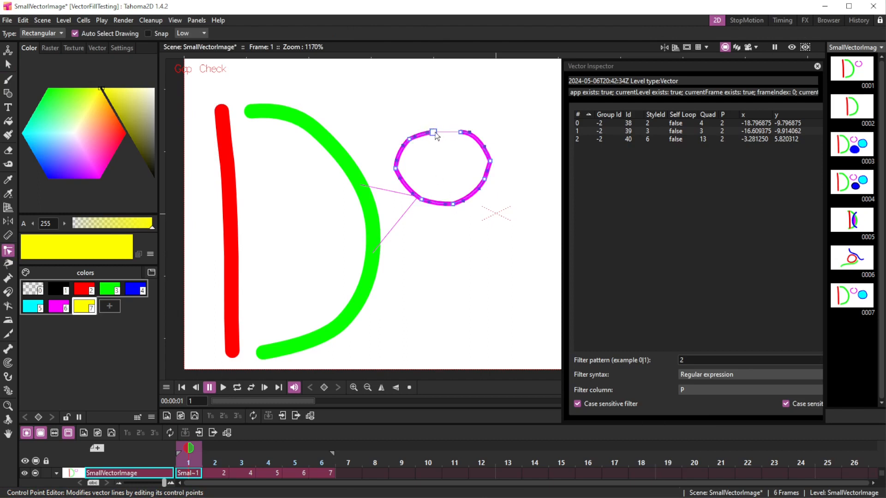
pyautogui.moveTo(434, 133); pyautogui.dragTo(449, 133)
pyautogui.click(526, 129)
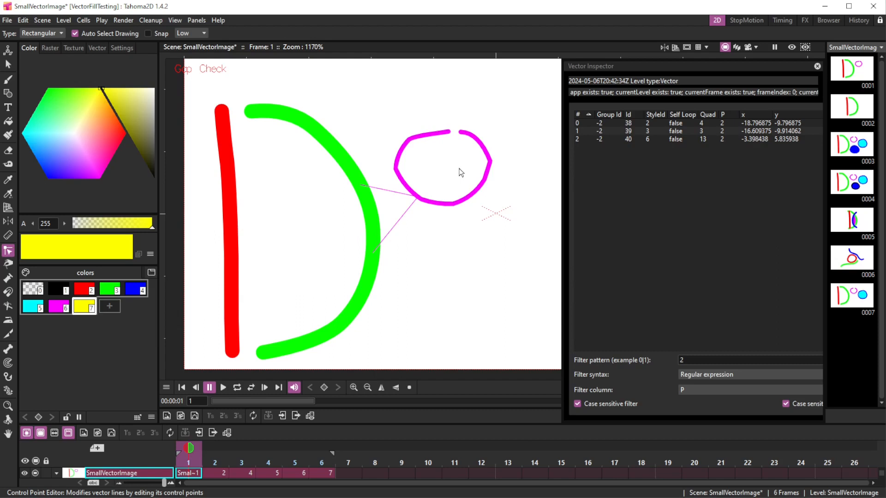
# Fill the magenta loop with yellow (style 7) and move it over the lower ends of the red and green strokes
pyautogui.click(8, 122)
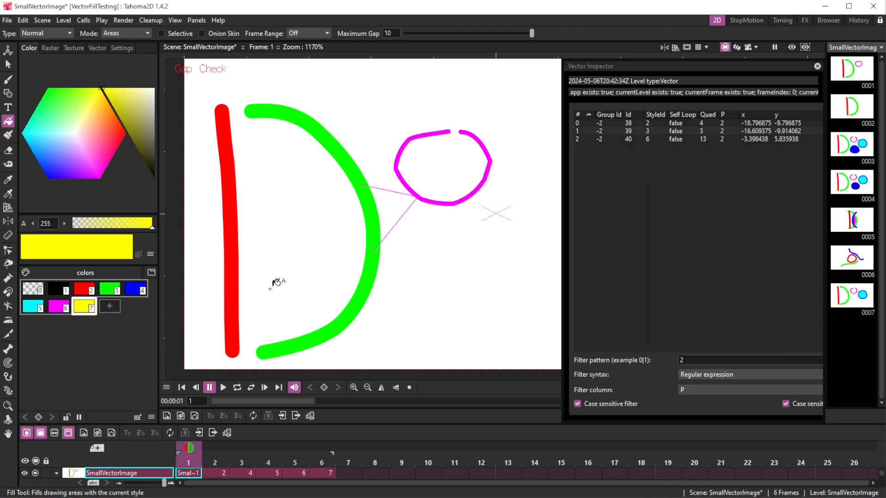
pyautogui.click(440, 164)
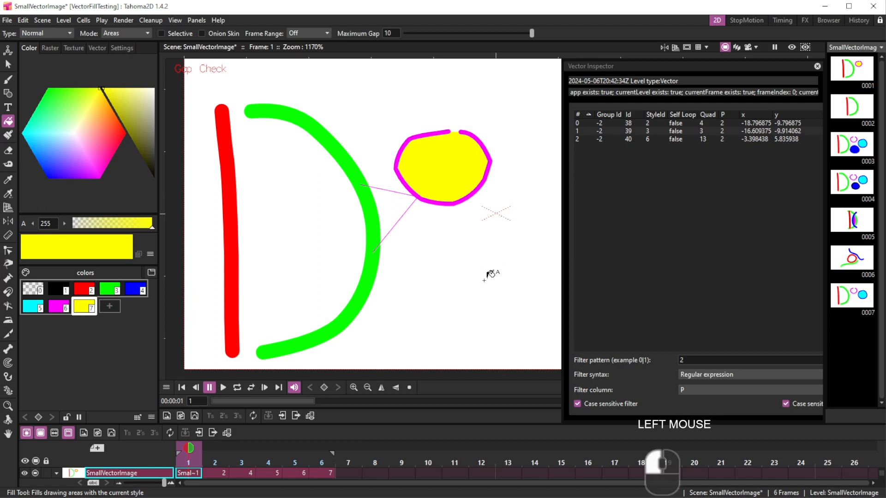
pyautogui.click(8, 64)
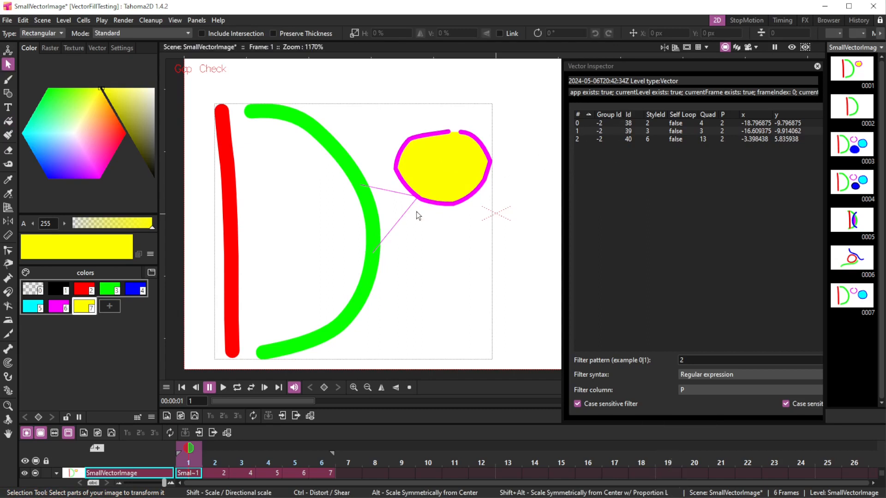
pyautogui.click(428, 204)
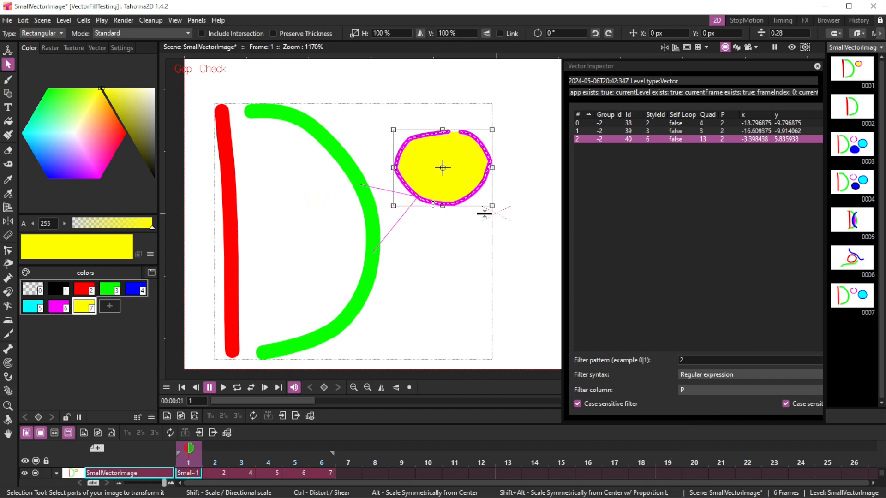
pyautogui.moveTo(434, 207)
pyautogui.mouseDown()
pyautogui.moveTo(275, 213)
pyautogui.moveTo(312, 205)
pyautogui.moveTo(268, 170)
pyautogui.moveTo(290, 230)
pyautogui.moveTo(314, 175)
pyautogui.moveTo(298, 225)
pyautogui.moveTo(304, 354)
pyautogui.moveTo(298, 351)
pyautogui.mouseUp()
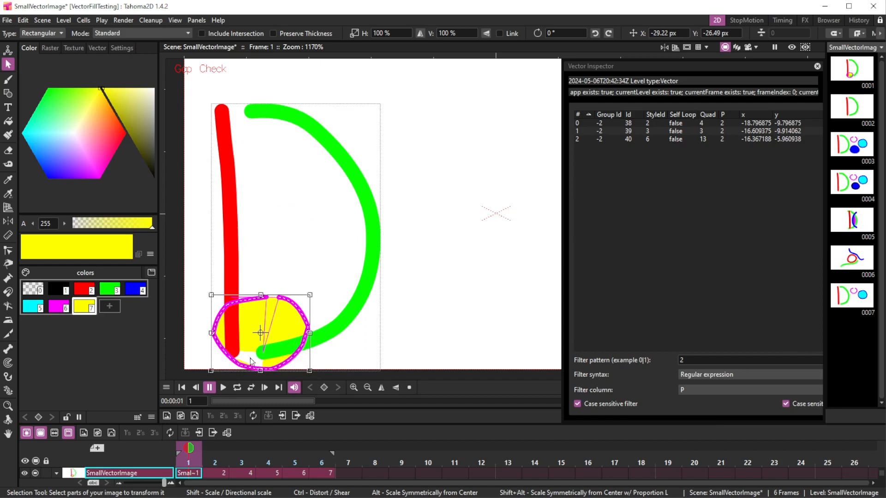
pyautogui.moveTo(420, 322); pyautogui.dragTo(427, 303)
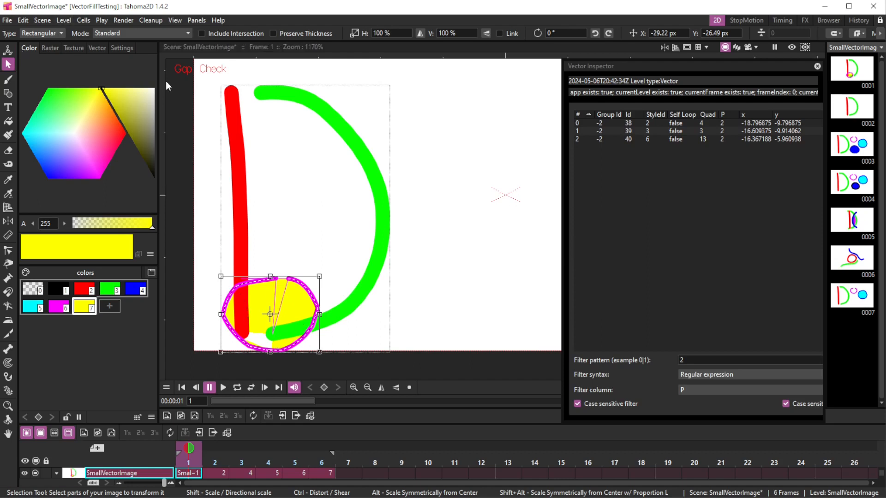
# Move the magenta loop up into the middle of the D shape and back out beyond the green stroke
pyautogui.click(310, 292)
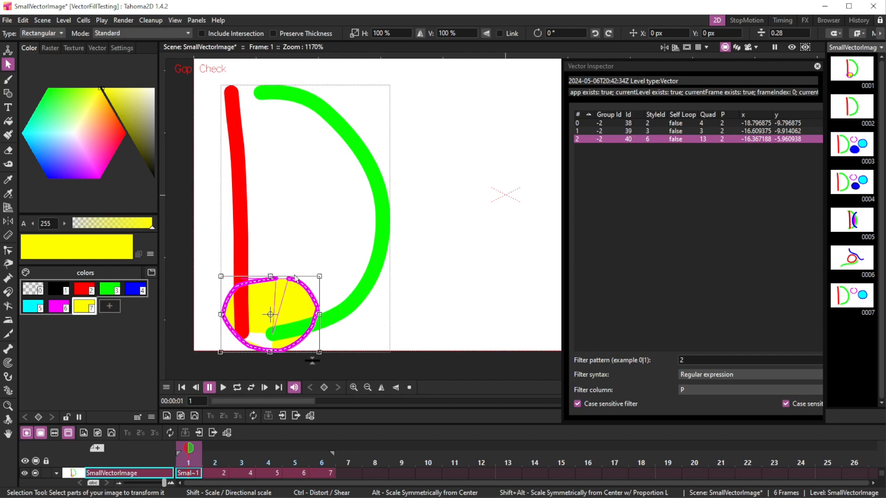
pyautogui.click(309, 294)
pyautogui.moveTo(309, 294); pyautogui.dragTo(322, 261)
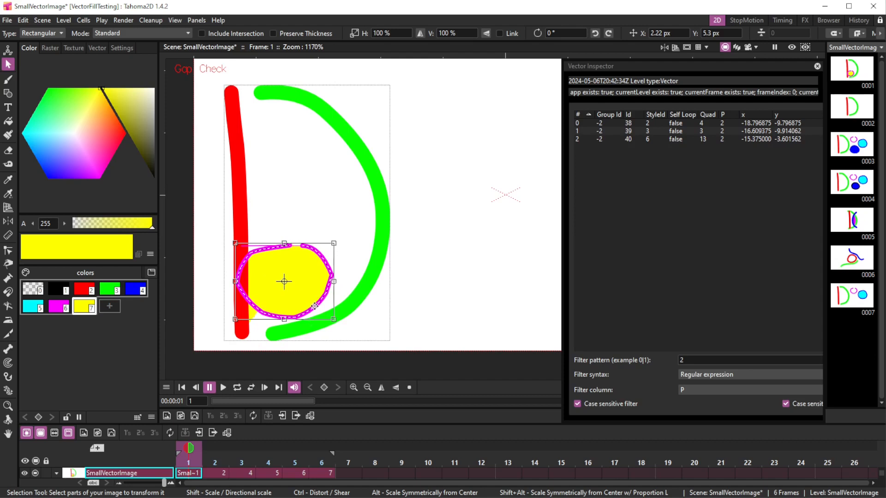
pyautogui.moveTo(313, 299); pyautogui.dragTo(320, 253)
pyautogui.click(293, 167)
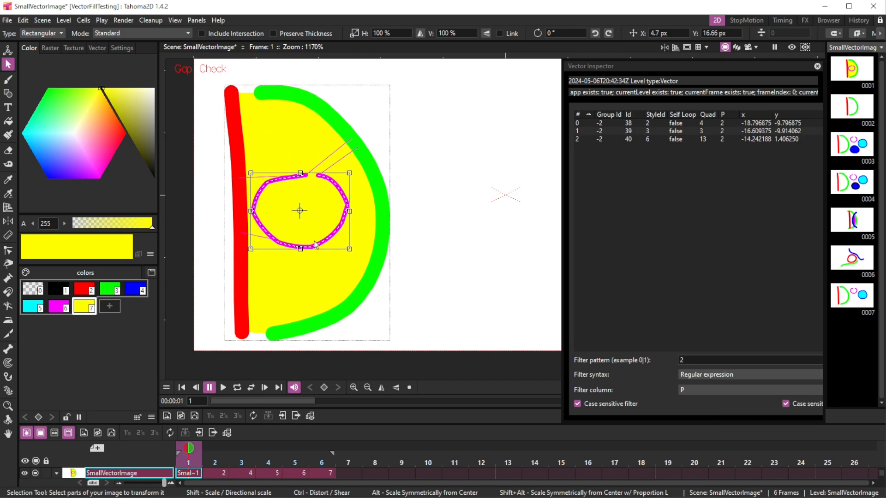
pyautogui.moveTo(326, 241); pyautogui.dragTo(468, 221)
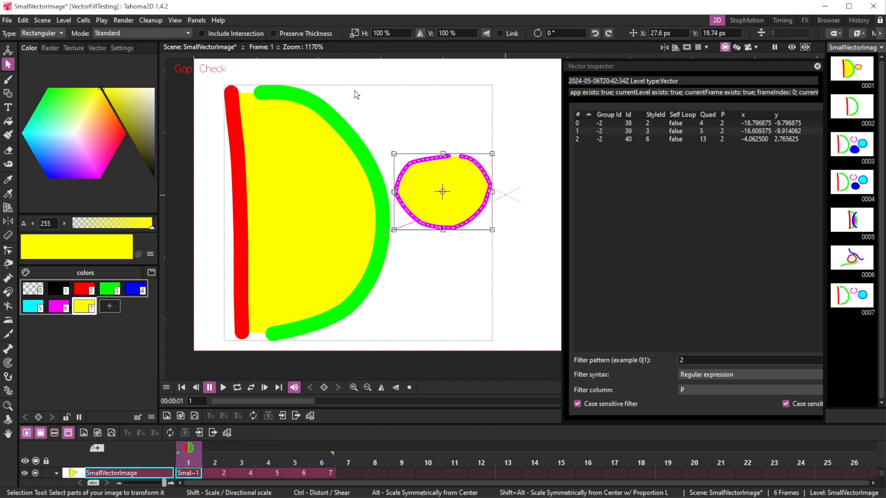
pyautogui.click(369, 102)
# Undo all the moves of the magenta loop and its yellow fill
pyautogui.hotkey('ctrl', 'z')
pyautogui.hotkey('ctrl', 'z')
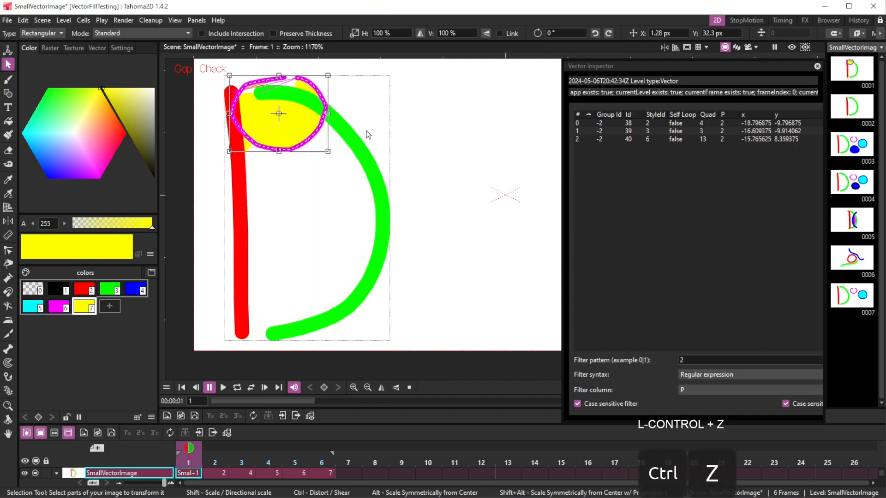
pyautogui.hotkey('ctrl', 'z')
pyautogui.hotkey('ctrl', 'z')
pyautogui.hotkey('ctrl', 'z')
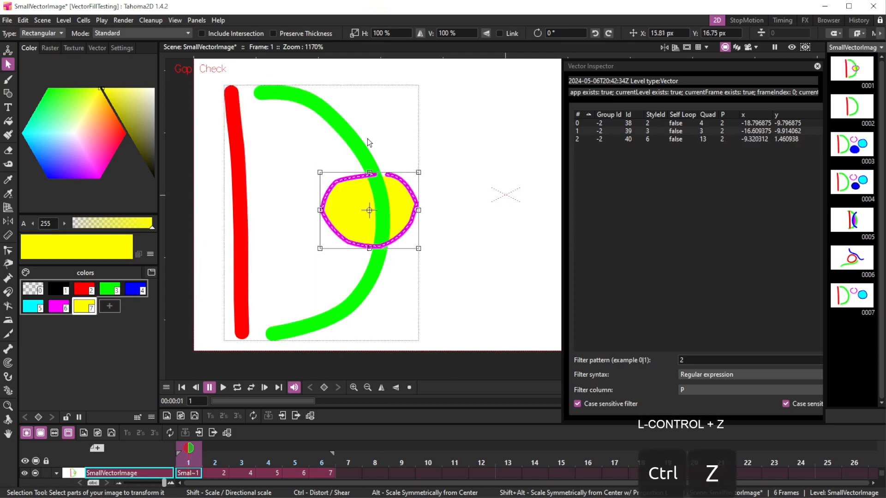
pyautogui.hotkey('ctrl', 'z')
pyautogui.hotkey('ctrl', 'z')
pyautogui.hotkey('ctrl', 'z')
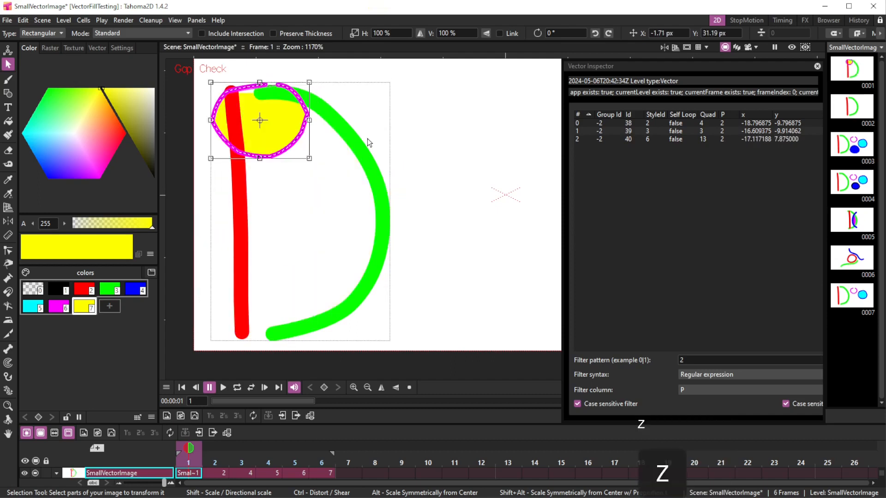
pyautogui.hotkey('ctrl', 'z')
pyautogui.hotkey('ctrl', 'z')
pyautogui.hotkey('ctrl', 'z')
pyautogui.hotkey('ctrl', 'z')
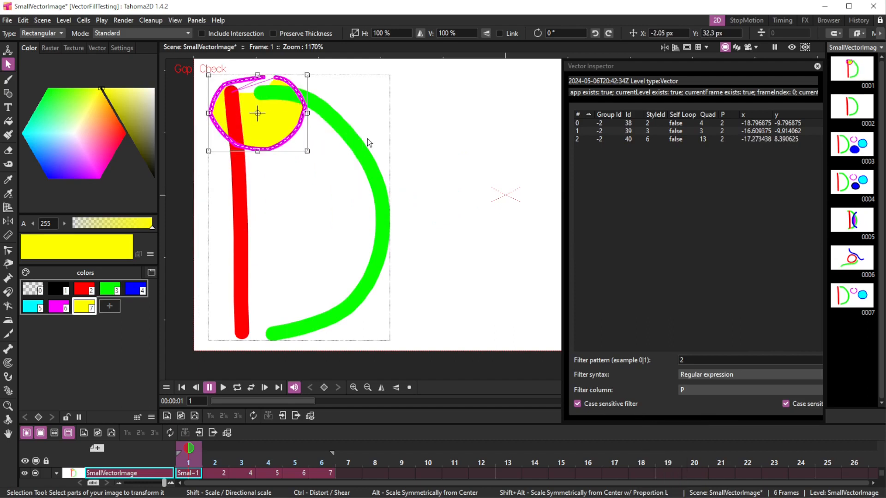
pyautogui.hotkey('ctrl', 'z')
pyautogui.hotkey('ctrl', 'z')
pyautogui.hotkey('ctrl', 'z')
pyautogui.hotkey('ctrl', 'z')
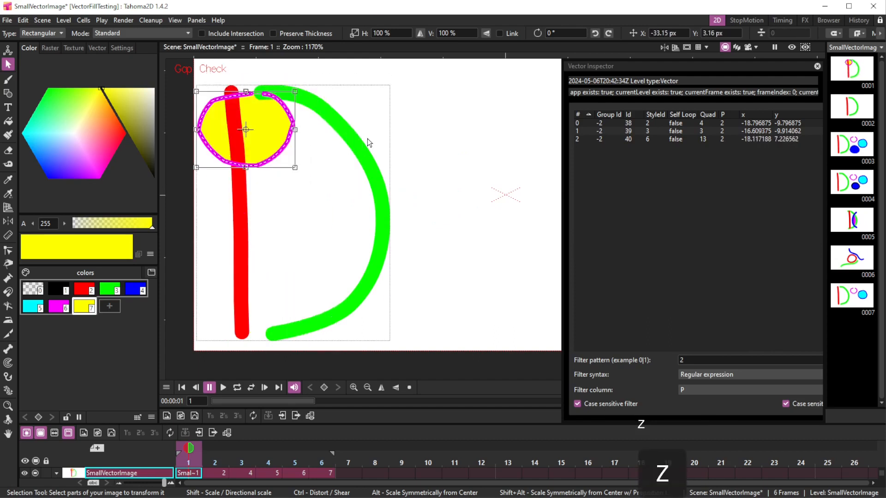
pyautogui.hotkey('ctrl', 'z')
pyautogui.hotkey('ctrl', 'z')
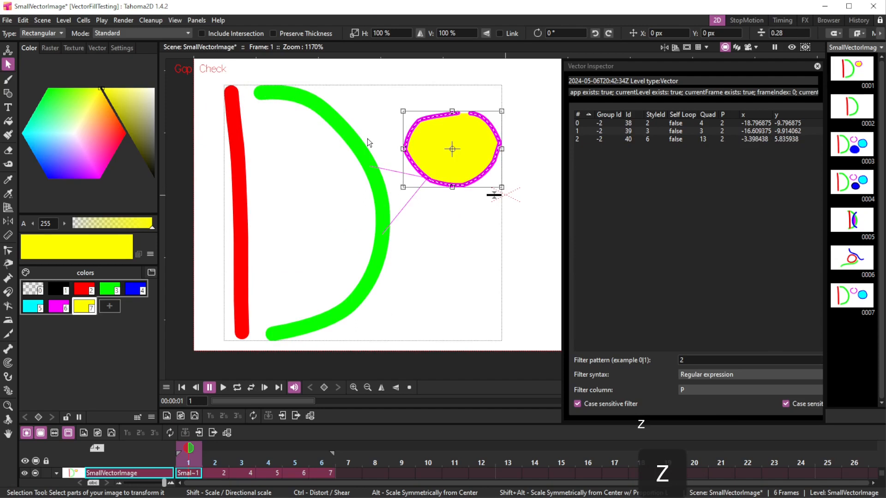
pyautogui.hotkey('ctrl', 'z')
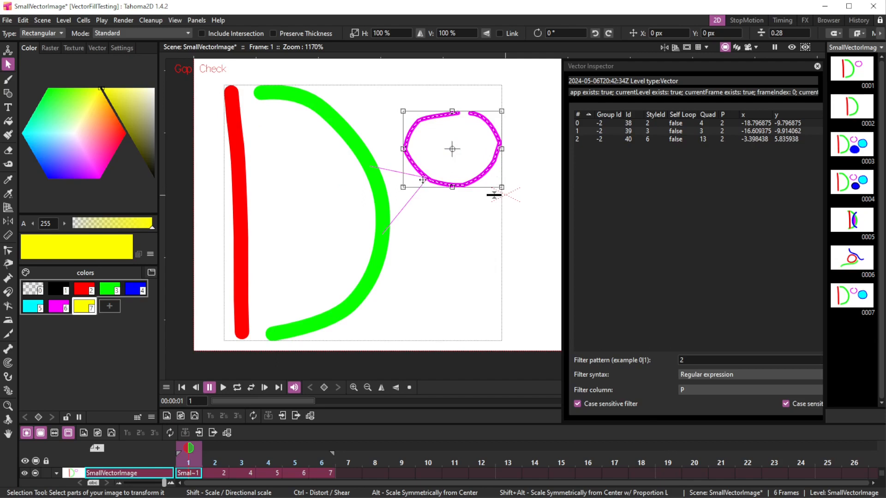
# Group the selected magenta loop on its own
pyautogui.rightClick(486, 172)
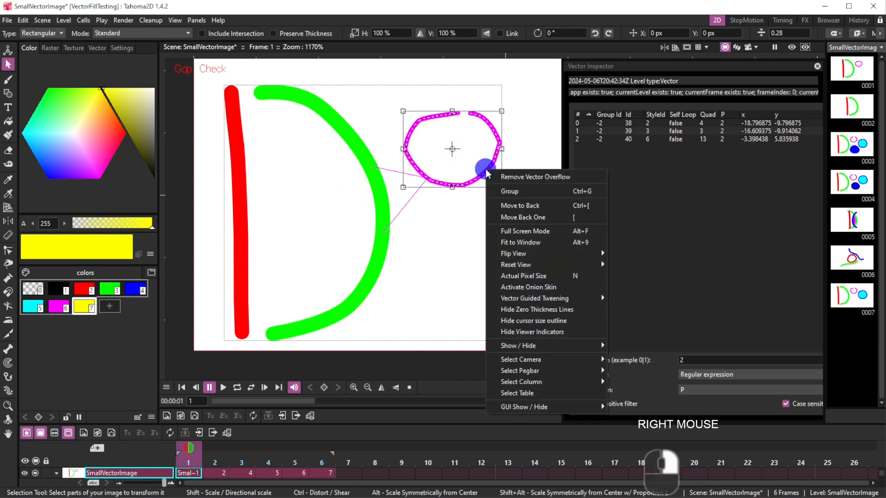
pyautogui.click(494, 191)
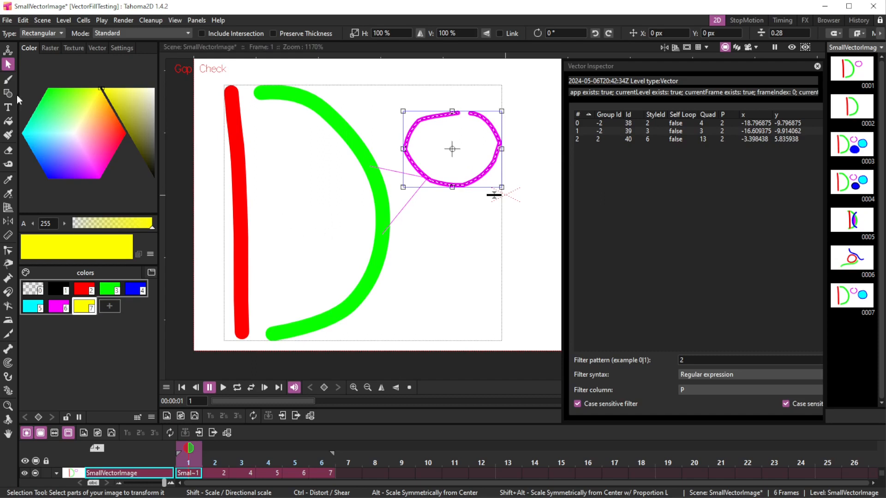
# Fill the grouped magenta loop outside the D shape with yellow (style 7)
pyautogui.click(9, 123)
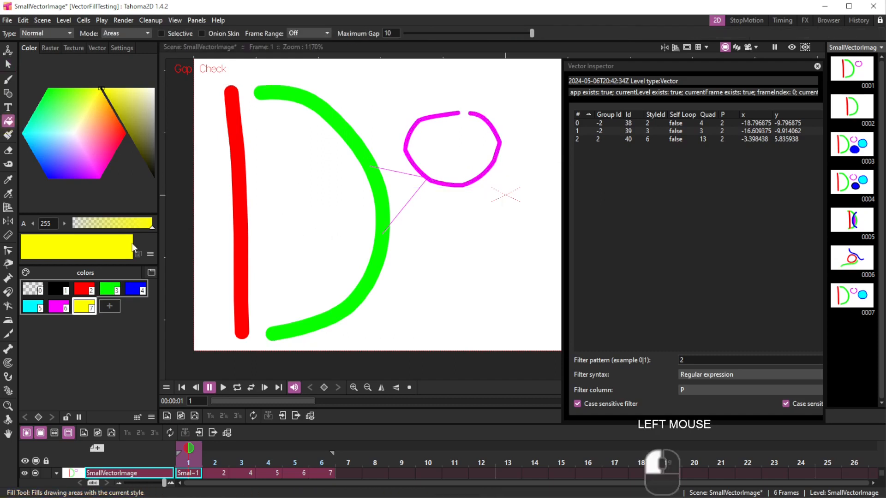
pyautogui.click(91, 307)
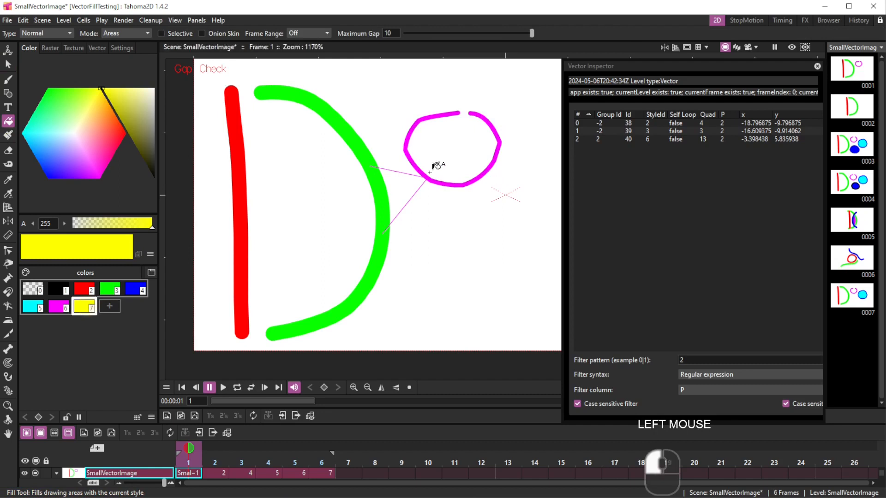
pyautogui.click(448, 140)
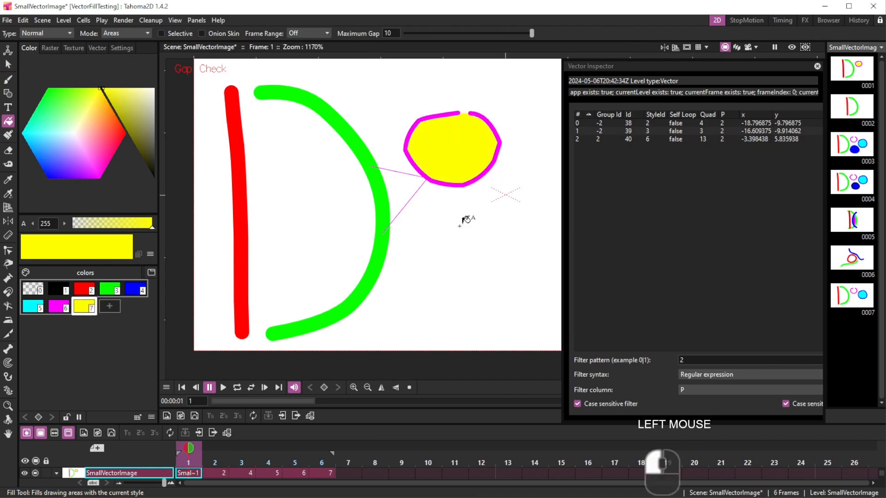
# Move the yellow-filled magenta loop over the upper part of the red stroke and down onto the lower ends of both strokes
pyautogui.press('s')
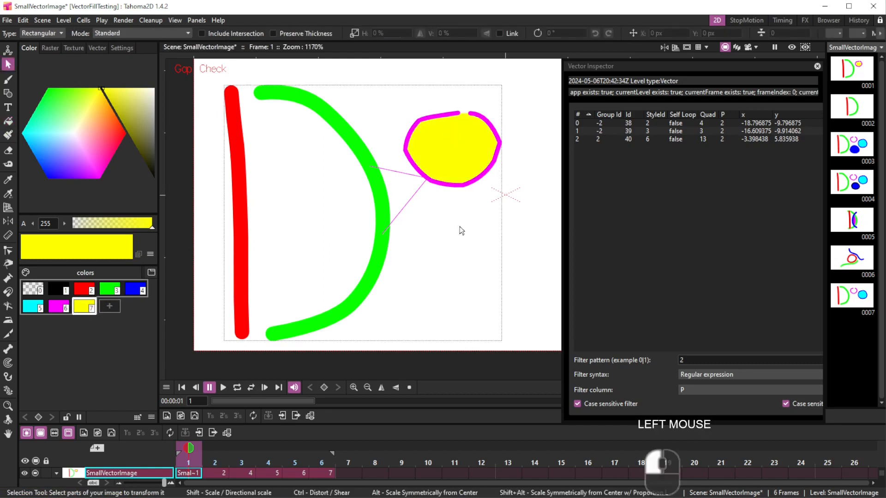
pyautogui.click(464, 188)
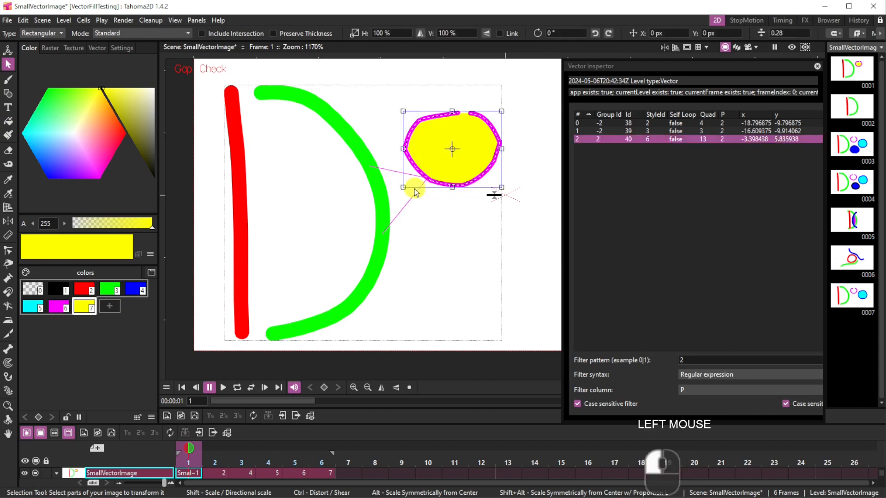
pyautogui.moveTo(468, 185)
pyautogui.mouseDown()
pyautogui.moveTo(341, 198)
pyautogui.moveTo(349, 192)
pyautogui.moveTo(278, 168)
pyautogui.mouseUp()
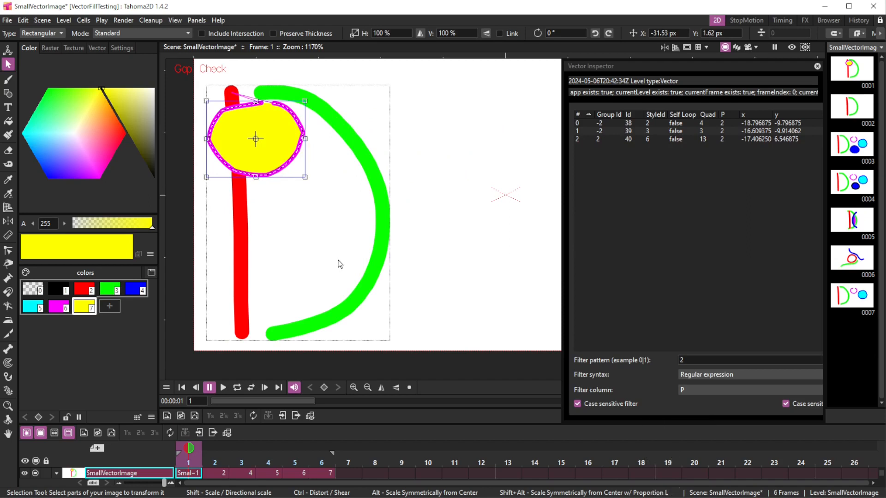
pyautogui.moveTo(285, 165)
pyautogui.mouseDown()
pyautogui.moveTo(288, 136)
pyautogui.moveTo(292, 341)
pyautogui.mouseUp()
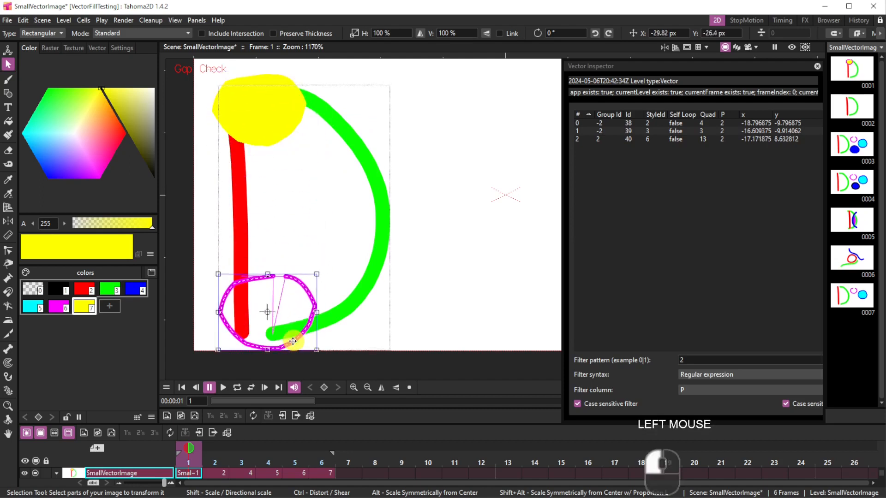
# Reselect the magenta loop and move it up over the upper ends of the red and green strokes
pyautogui.click(306, 325)
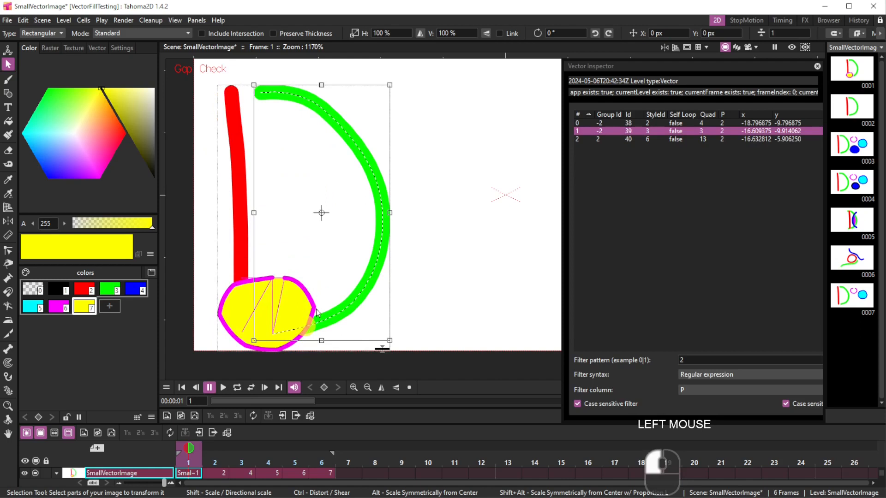
pyautogui.click(315, 309)
pyautogui.moveTo(313, 307)
pyautogui.mouseDown()
pyautogui.moveTo(381, 163)
pyautogui.moveTo(349, 183)
pyautogui.moveTo(280, 154)
pyautogui.moveTo(344, 161)
pyautogui.moveTo(309, 196)
pyautogui.moveTo(263, 349)
pyautogui.moveTo(269, 359)
pyautogui.moveTo(319, 269)
pyautogui.moveTo(304, 199)
pyautogui.moveTo(311, 188)
pyautogui.moveTo(306, 149)
pyautogui.mouseUp()
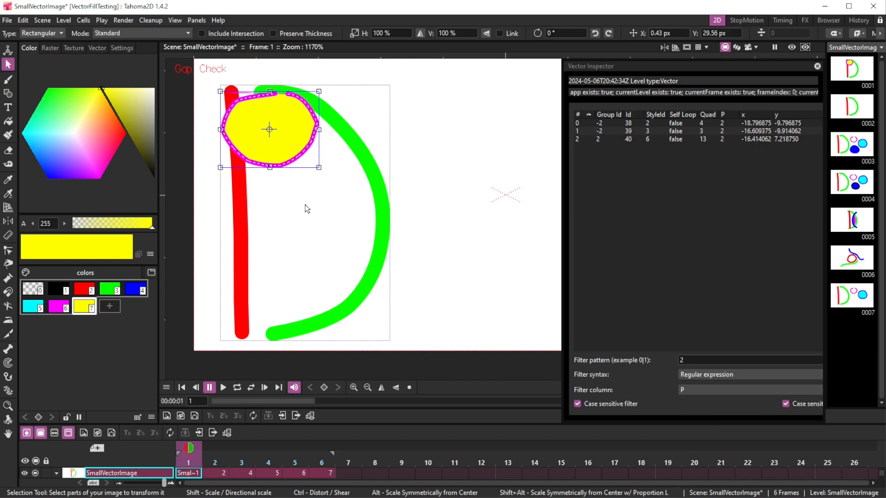
# Move the magenta loop inside the D shape, across to touch the green stroke, and back between the two strokes
pyautogui.moveTo(300, 153); pyautogui.dragTo(335, 213)
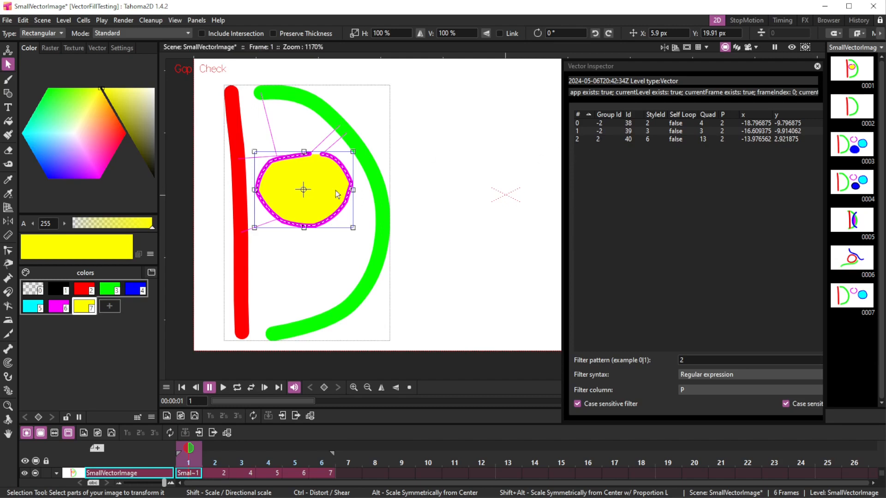
pyautogui.moveTo(329, 218)
pyautogui.mouseDown()
pyautogui.moveTo(373, 226)
pyautogui.moveTo(360, 219)
pyautogui.mouseUp()
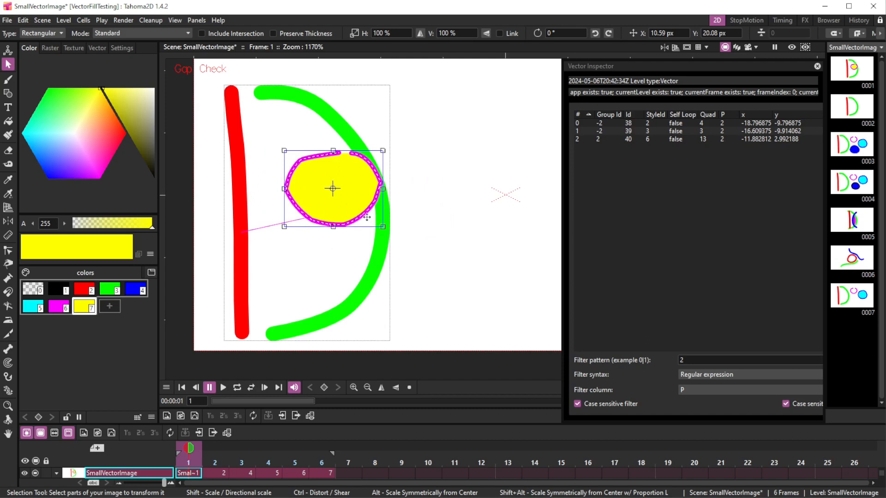
pyautogui.moveTo(365, 223)
pyautogui.mouseDown()
pyautogui.moveTo(443, 229)
pyautogui.moveTo(340, 232)
pyautogui.mouseUp()
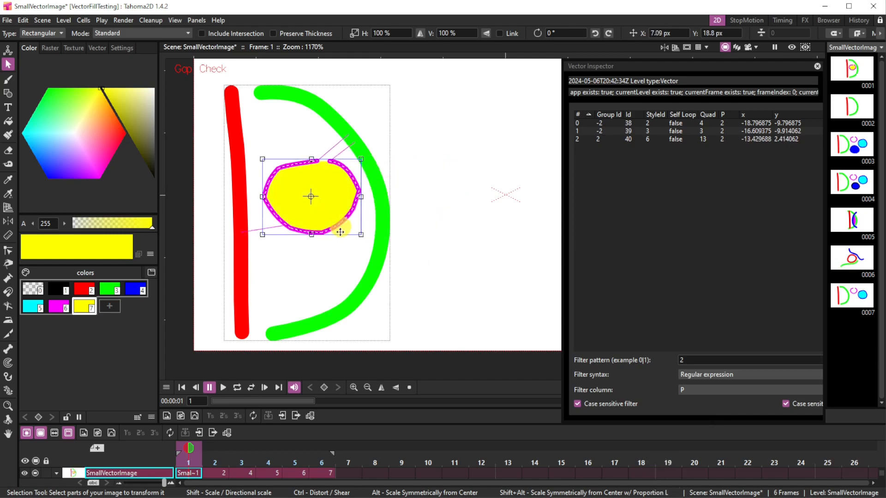